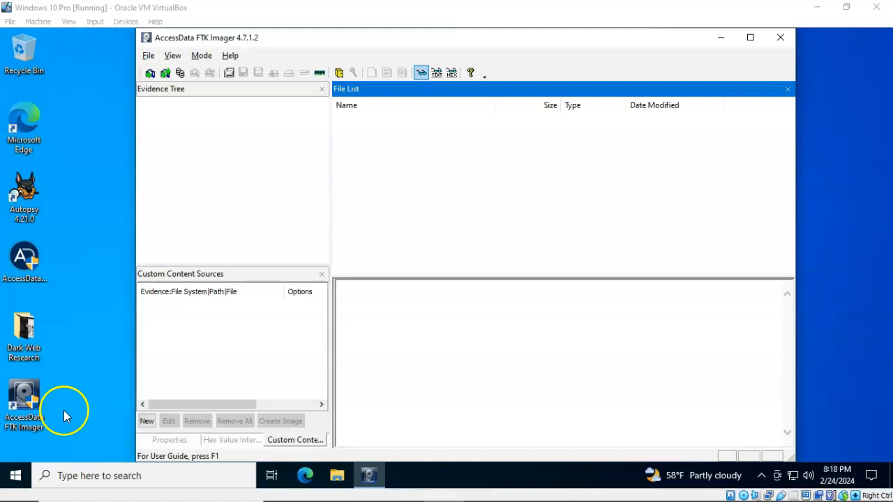
Step: Start a new disk image using the contents of a folder as the source type, and accept creating a logical image
{"action": "left_click", "coordinate": [78, 318]}
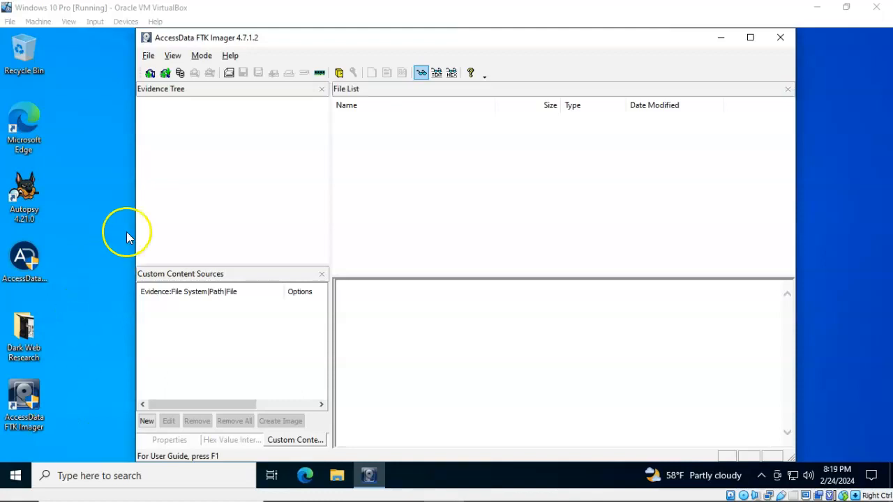
{"action": "left_click", "coordinate": [151, 54]}
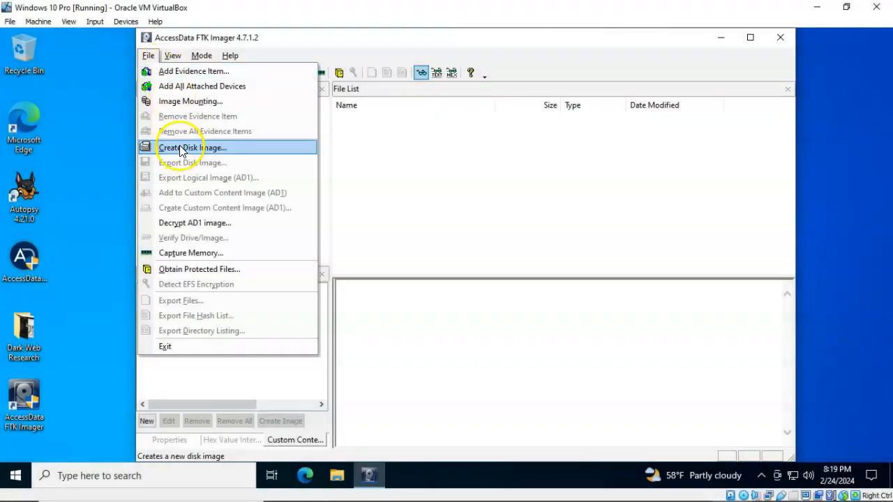
{"action": "left_click", "coordinate": [182, 150]}
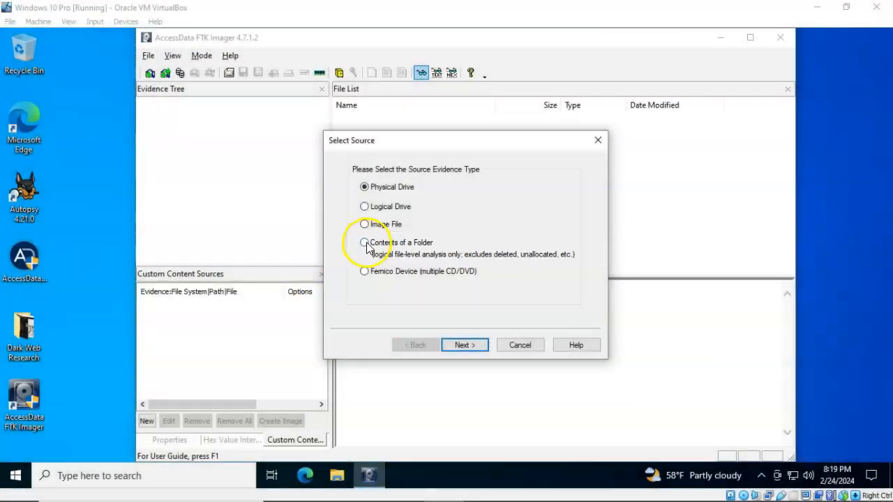
{"action": "left_click", "coordinate": [365, 243]}
{"action": "left_click", "coordinate": [465, 345]}
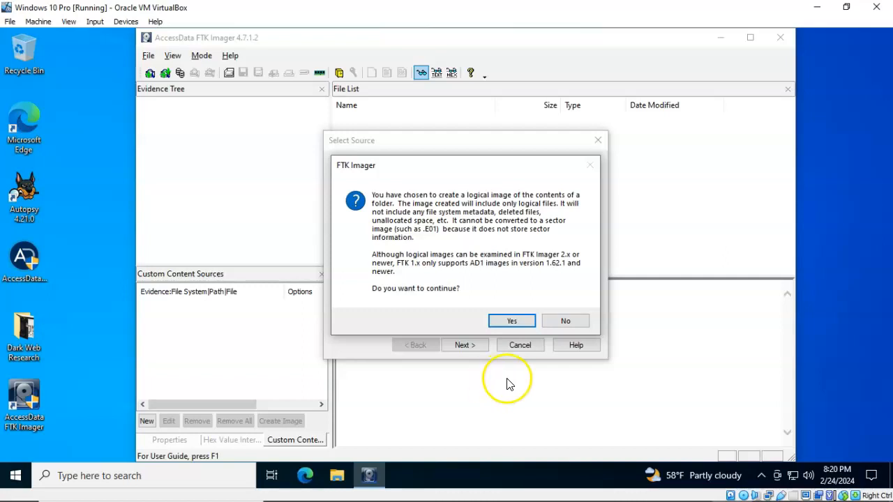
{"action": "left_click", "coordinate": [511, 322]}
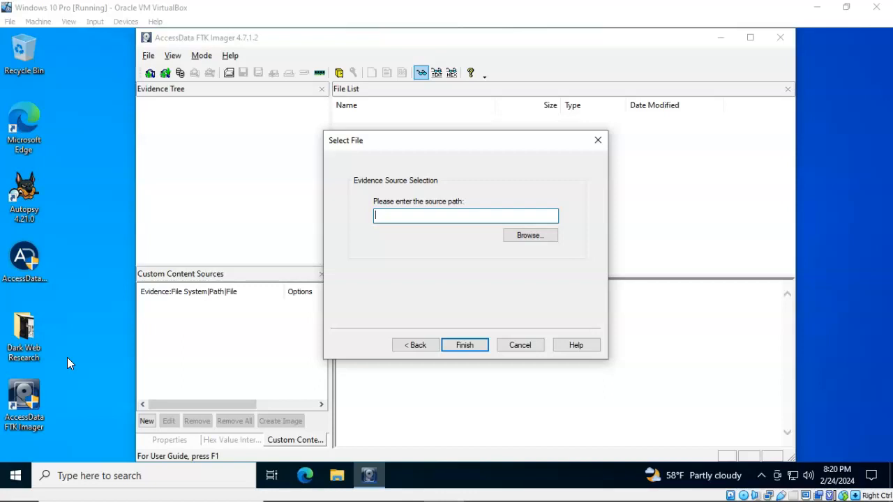
Step: Choose the Dark Web Research folder on the desktop as the image source and finish the source selection
{"action": "left_click", "coordinate": [527, 236]}
{"action": "left_click", "coordinate": [528, 236]}
{"action": "left_click", "coordinate": [395, 208]}
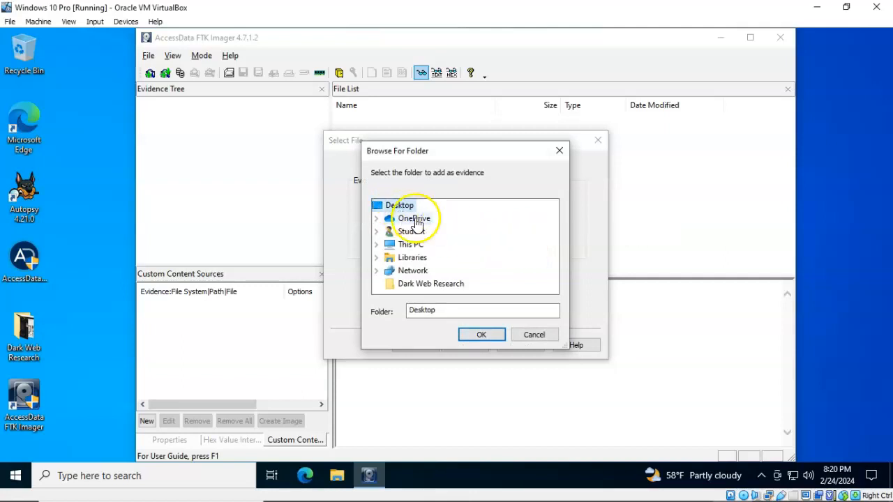
{"action": "left_click", "coordinate": [449, 284]}
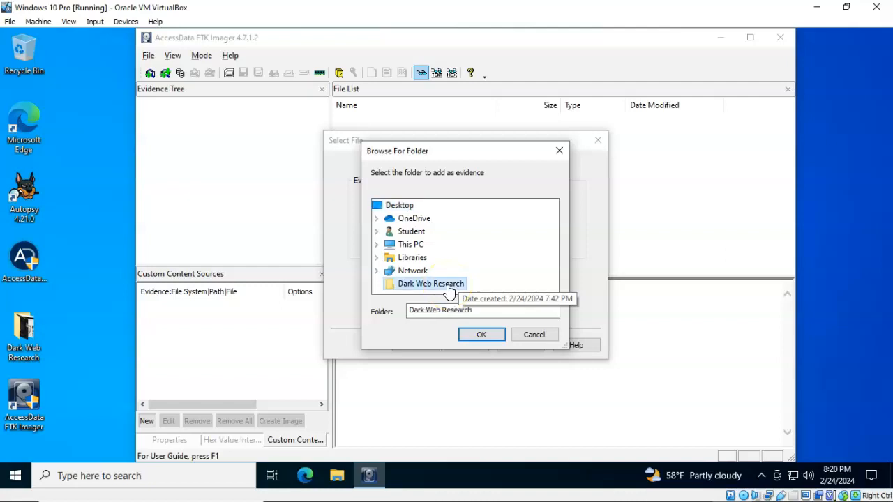
{"action": "left_click", "coordinate": [480, 332]}
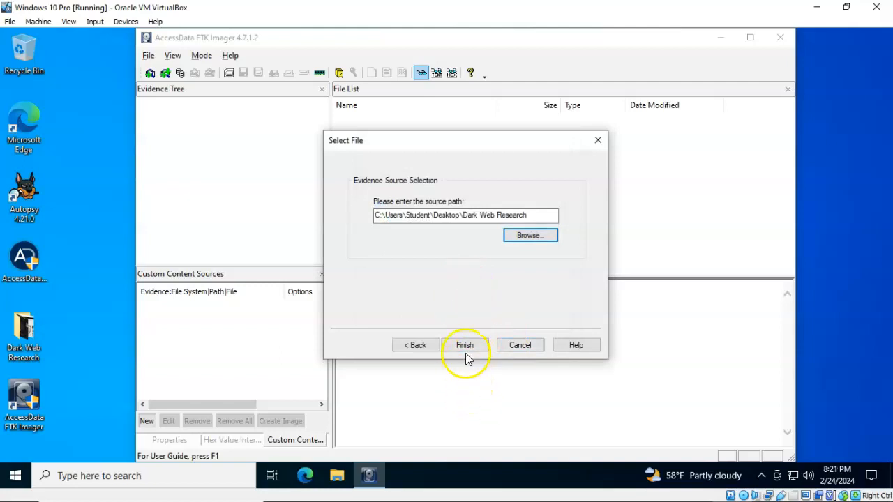
{"action": "left_click", "coordinate": [464, 346]}
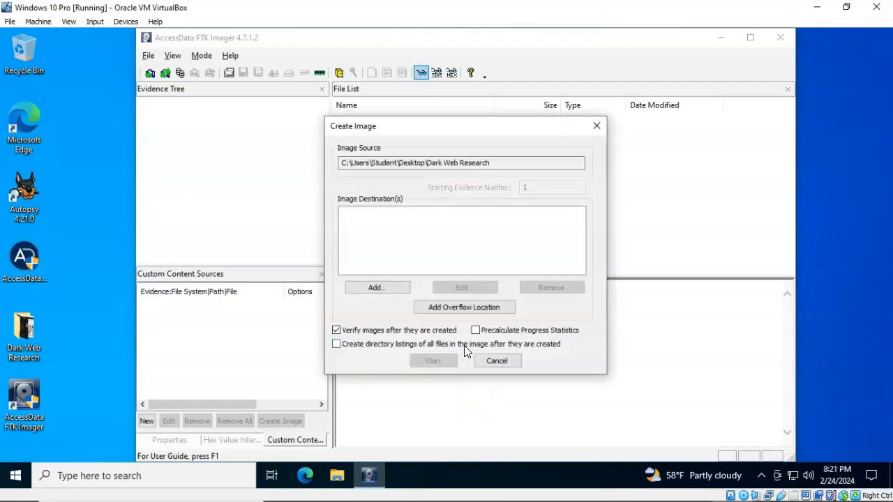
Step: Create a new folder named FTK Image on the desktop
{"action": "left_click", "coordinate": [73, 353]}
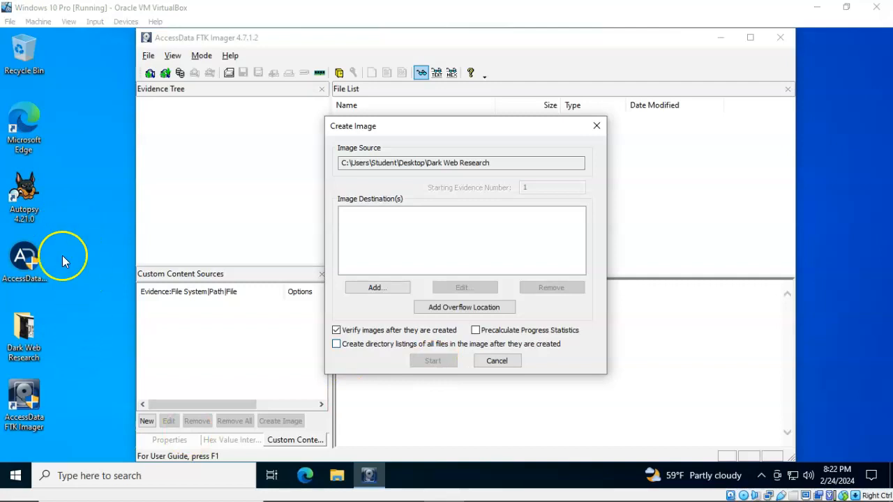
{"action": "left_click", "coordinate": [60, 220]}
{"action": "right_click", "coordinate": [59, 213]}
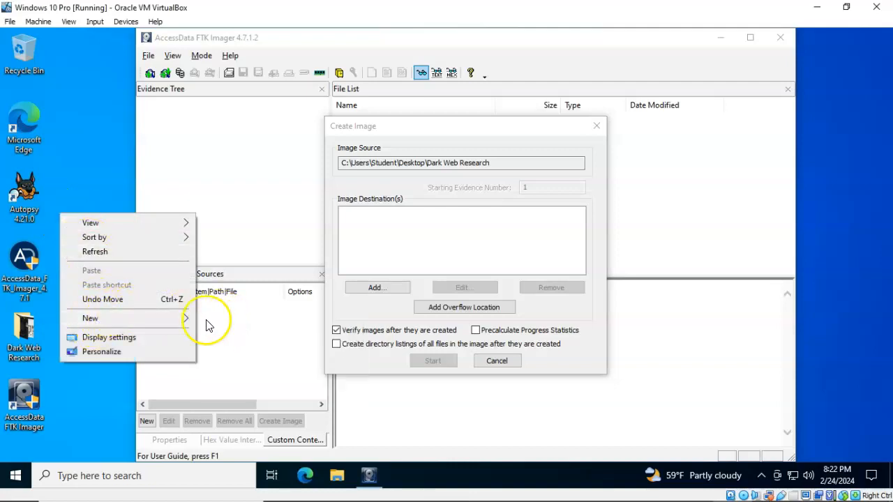
{"action": "mouse_move", "coordinate": [188, 319]}
{"action": "left_click", "coordinate": [223, 319]}
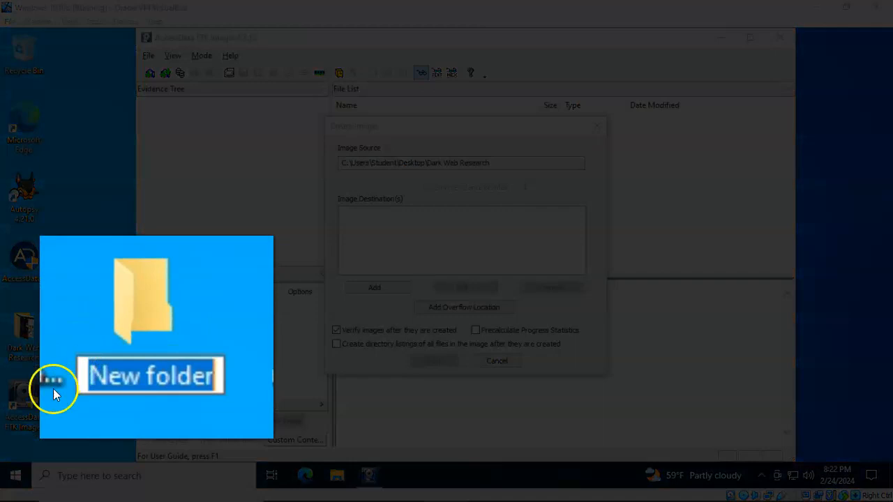
{"action": "type", "text": "FTK Image"}
{"action": "key", "text": "Return"}
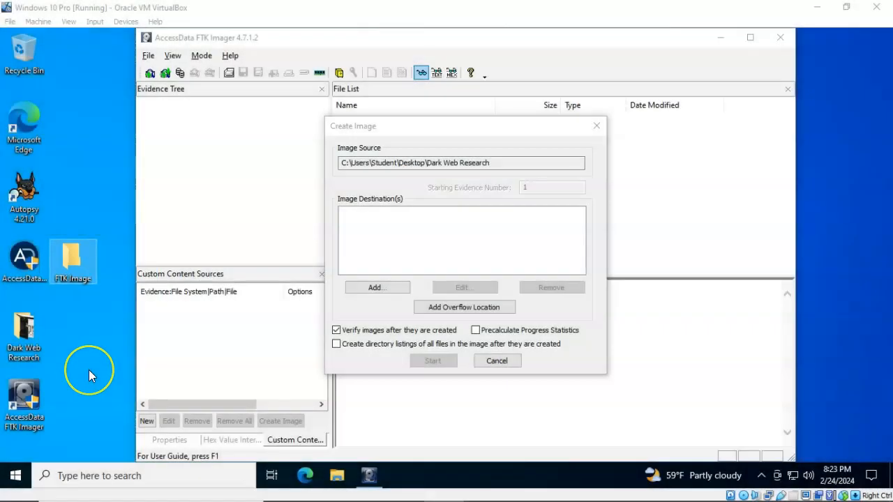
Step: Add an image destination with case number 0001, evidence number EVC-001, description "Inverstigating illegal purchases from the Dark Web" and the examiner's name
{"action": "left_click", "coordinate": [385, 288]}
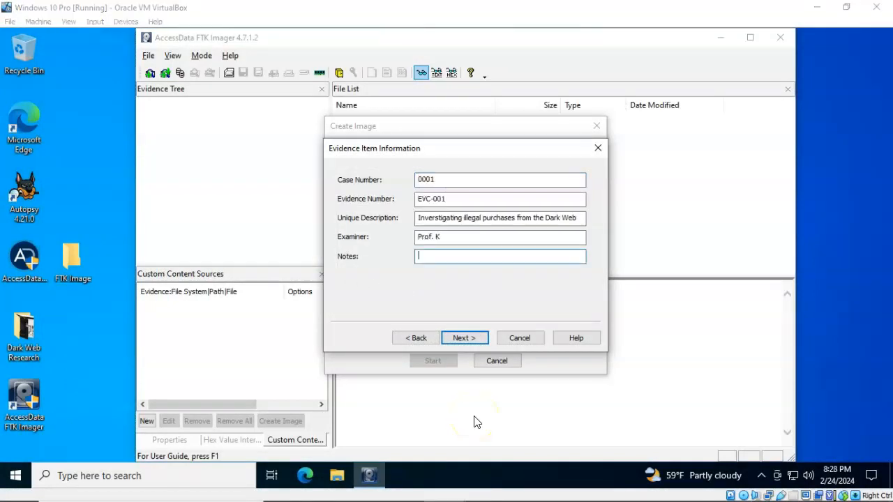
{"action": "left_click", "coordinate": [464, 338]}
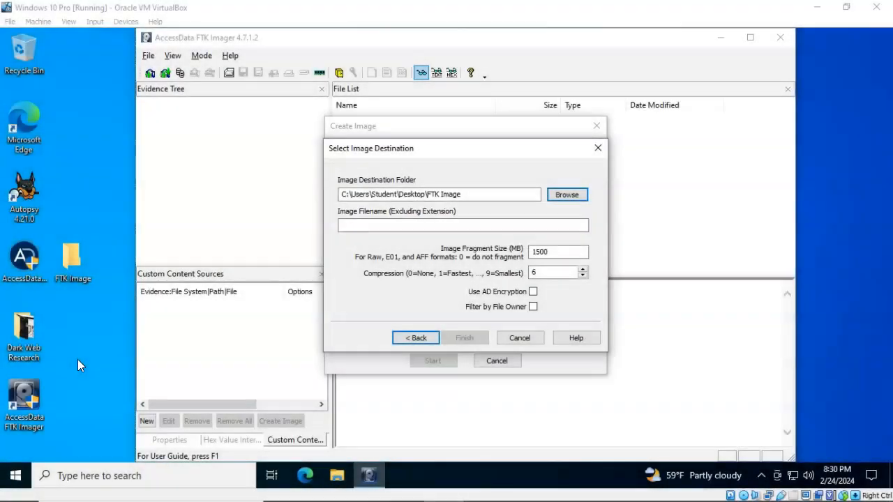
Step: Set the image destination to the FTK Image desktop folder with the filename DarkWeb Evidence and finish the destination setup
{"action": "type", "text": "DarkWeb Evidence"}
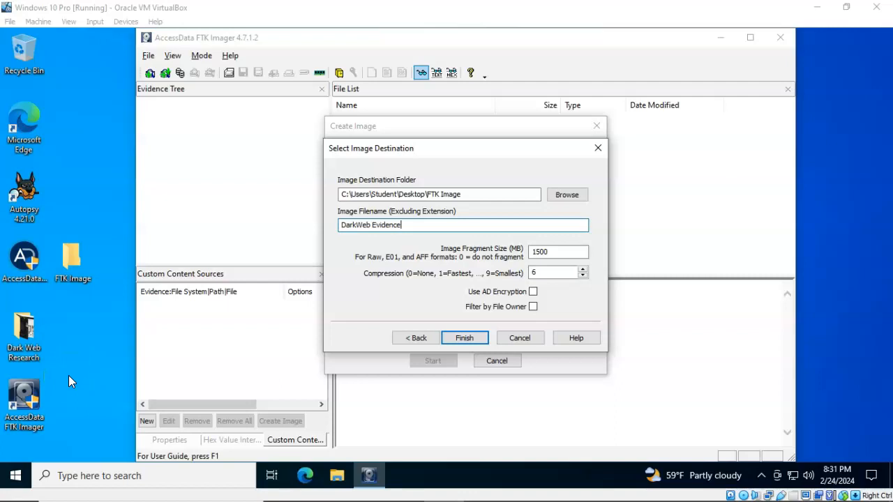
{"action": "left_click", "coordinate": [70, 387]}
{"action": "left_click", "coordinate": [595, 396]}
{"action": "left_click", "coordinate": [464, 338]}
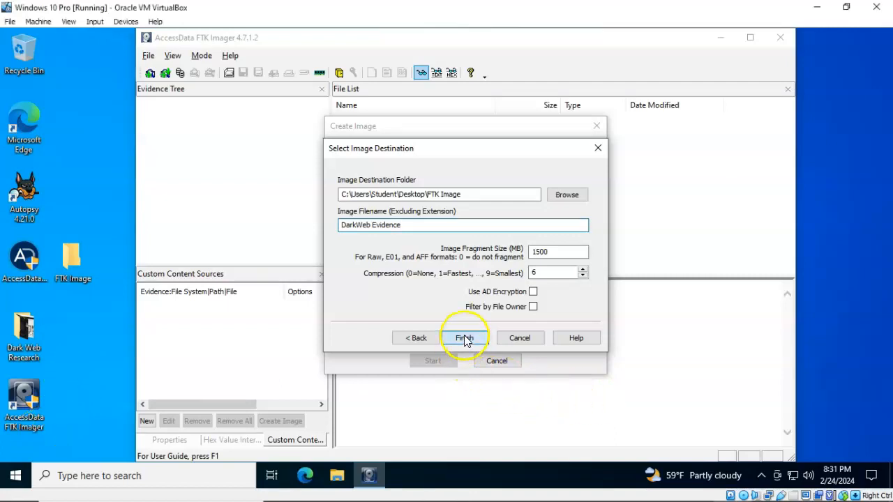
{"action": "left_click", "coordinate": [183, 363]}
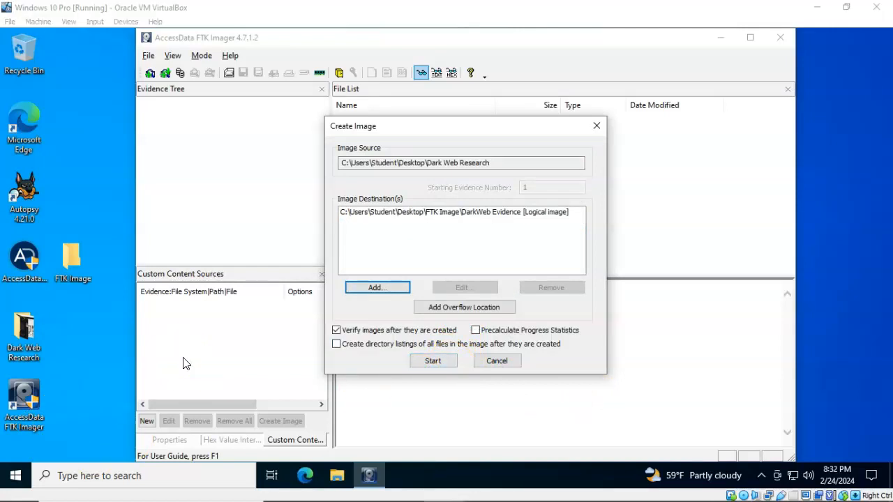
Step: Create the verified image of the folder and check its output files in the FTK Image folder
{"action": "left_click", "coordinate": [433, 362]}
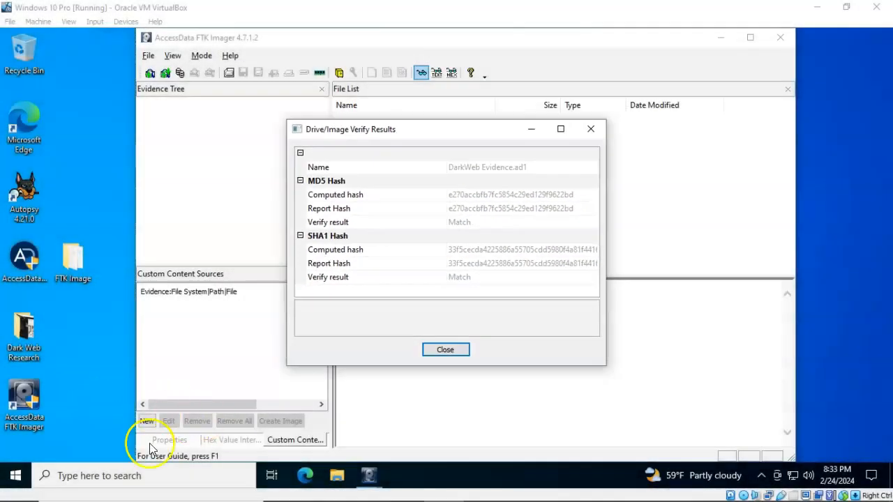
{"action": "left_click", "coordinate": [446, 349]}
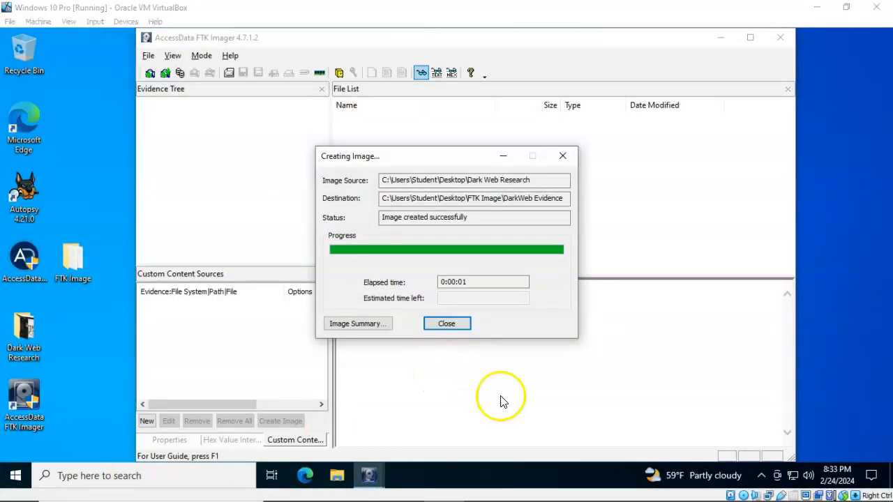
{"action": "left_click", "coordinate": [447, 324]}
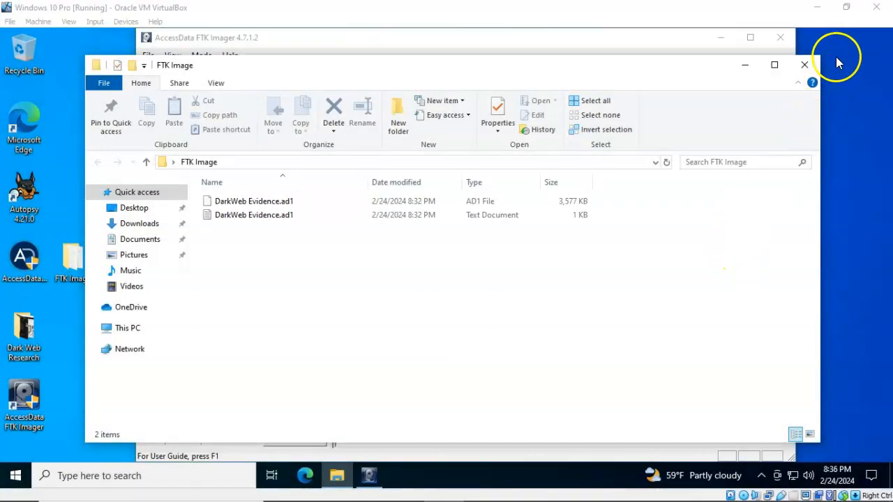
{"action": "left_click", "coordinate": [807, 66]}
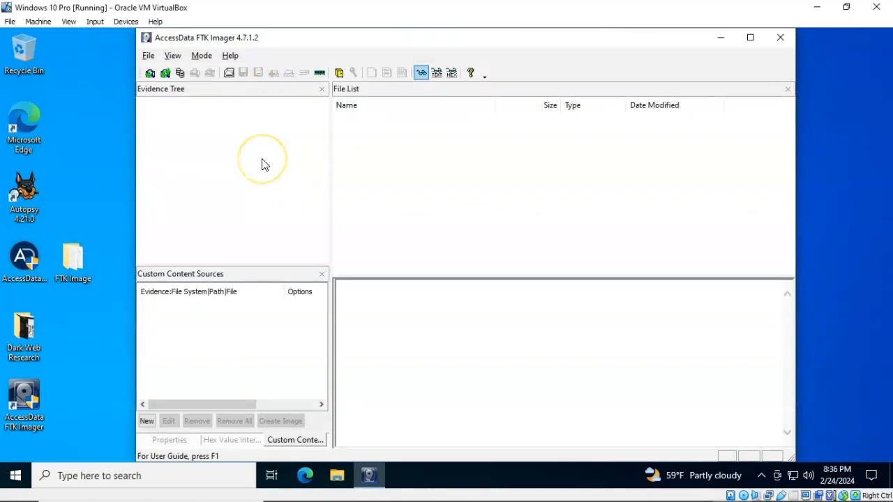
Step: Start adding an evidence item with Image File as the source evidence type
{"action": "left_click", "coordinate": [148, 56]}
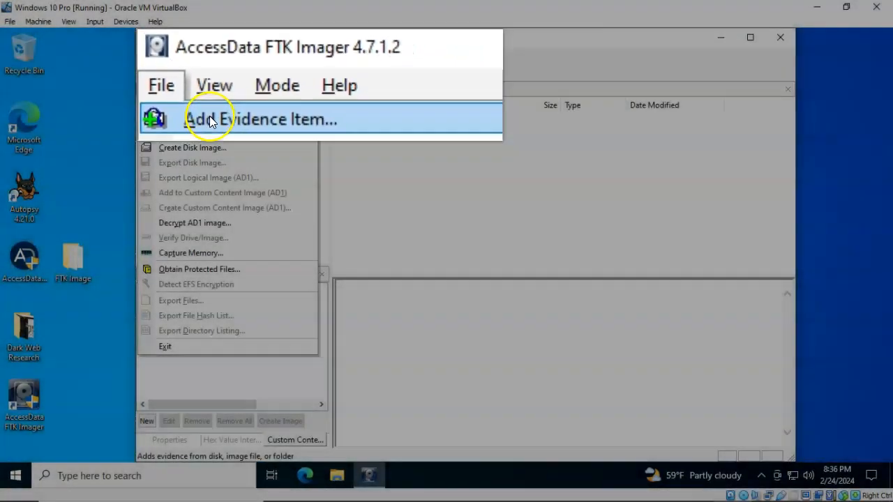
{"action": "left_click", "coordinate": [167, 73]}
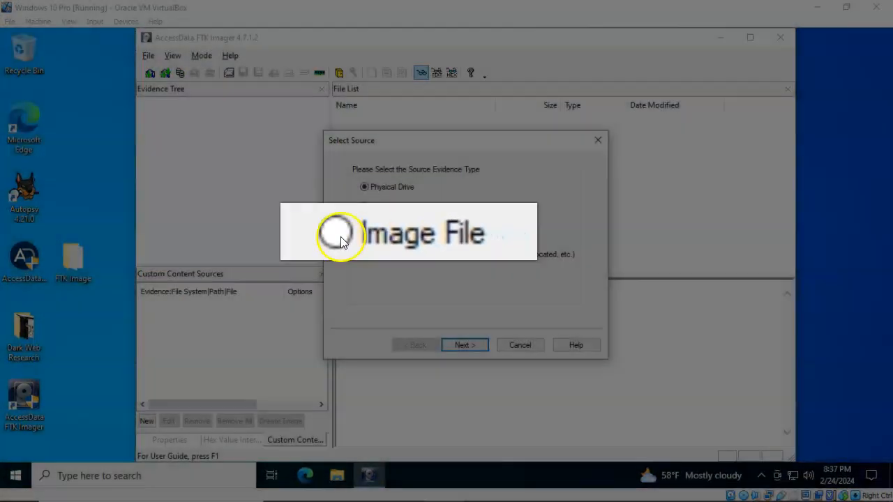
{"action": "left_click", "coordinate": [359, 228]}
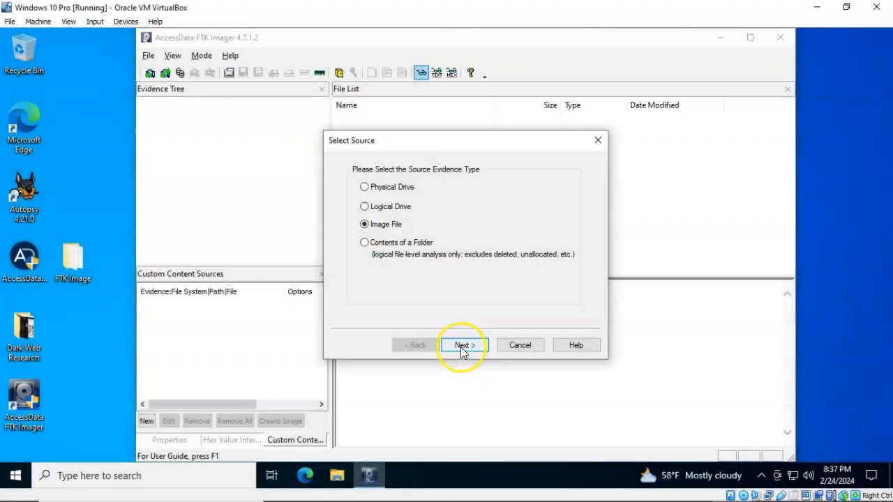
{"action": "left_click", "coordinate": [460, 345]}
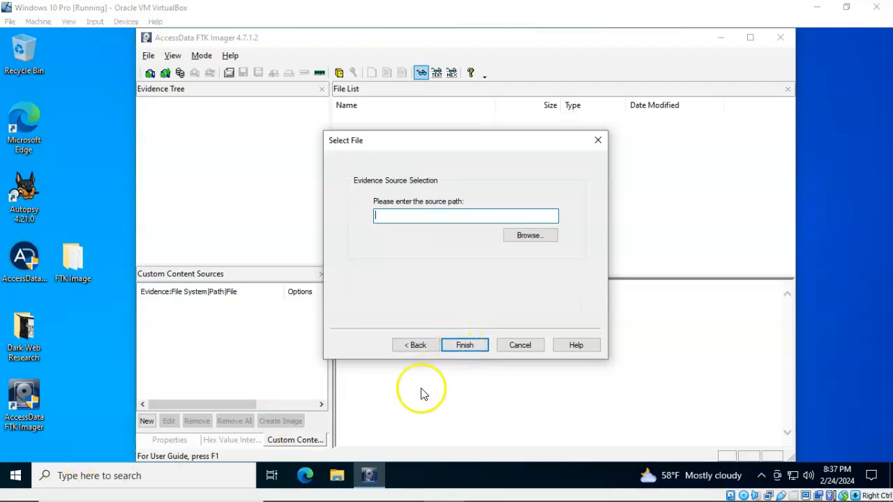
Step: Load the AD1 file DarkWeb Evidence.ad1 from the desktop's FTK Image folder as the evidence source
{"action": "left_click", "coordinate": [535, 236]}
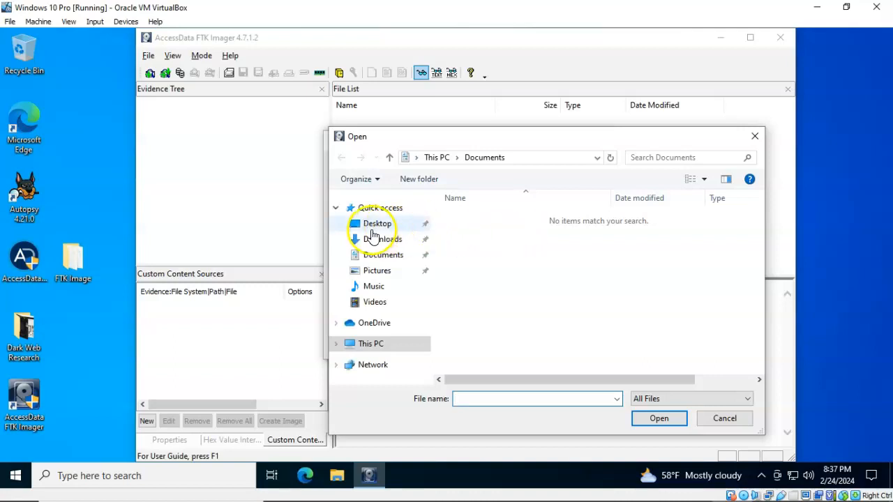
{"action": "left_click", "coordinate": [377, 224]}
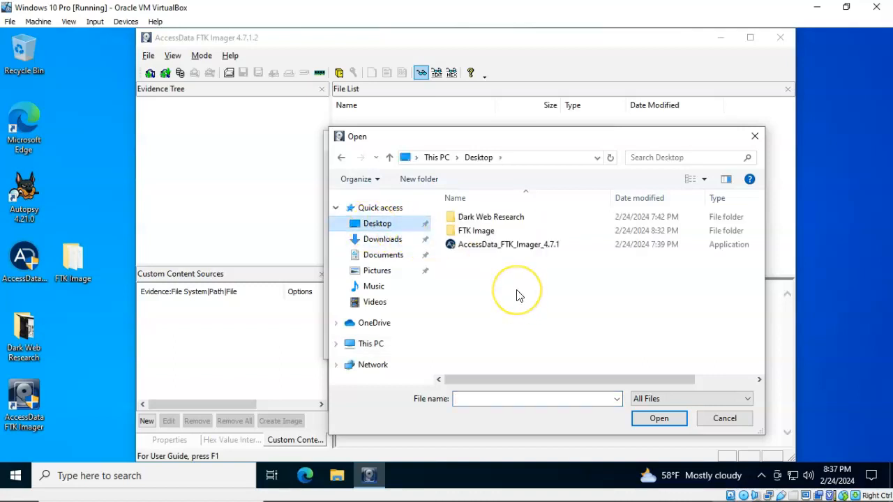
{"action": "double_click", "coordinate": [474, 230]}
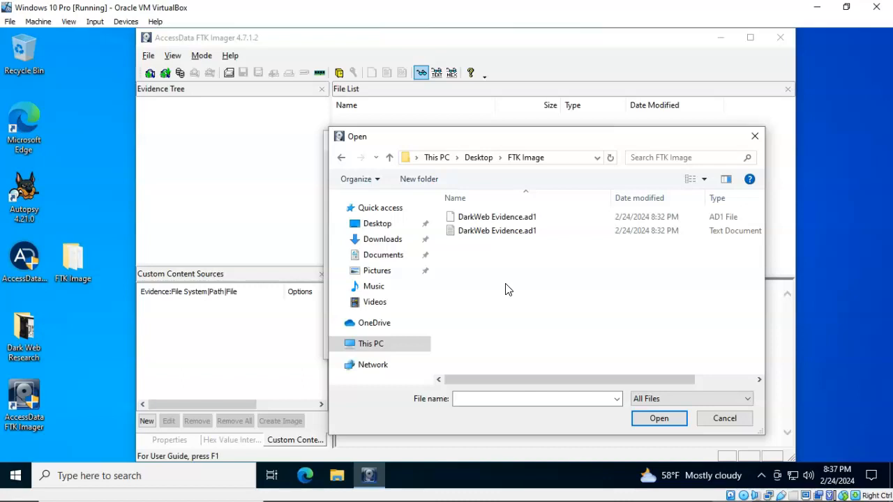
{"action": "left_click", "coordinate": [530, 273]}
{"action": "left_click", "coordinate": [546, 291]}
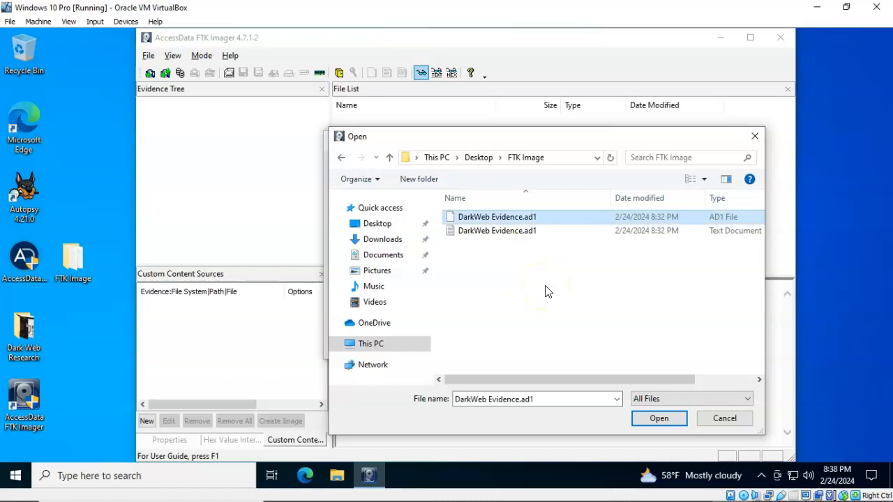
{"action": "left_click", "coordinate": [659, 418]}
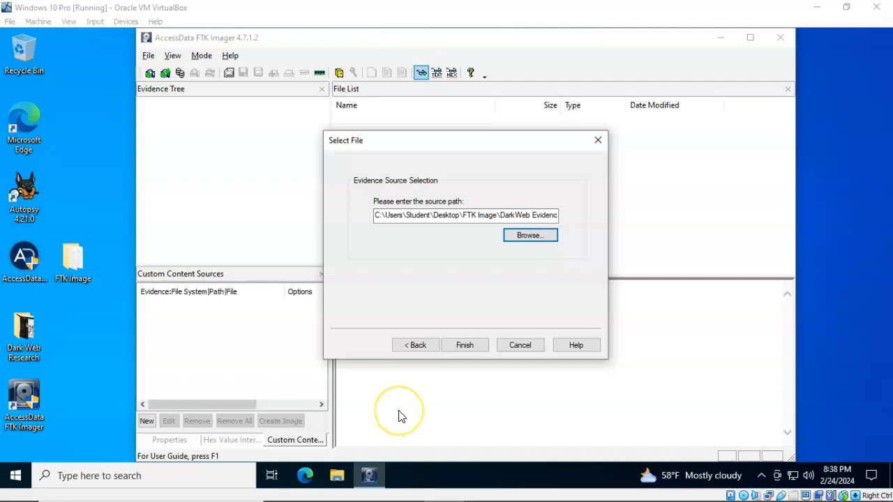
{"action": "left_click", "coordinate": [463, 344]}
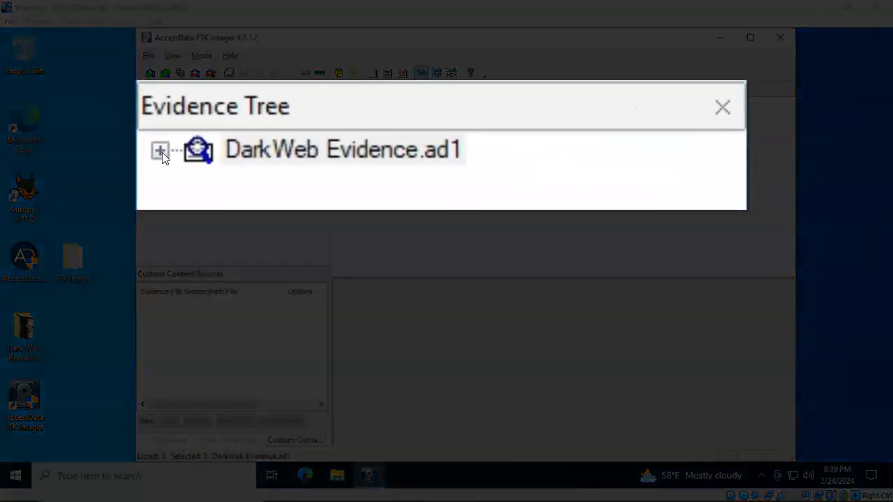
Step: Expand DarkWeb Evidence.ad1 in the evidence tree to its Dark Web Research folder and preview dark web drug site.jpg
{"action": "left_click", "coordinate": [162, 152]}
{"action": "left_click", "coordinate": [249, 188]}
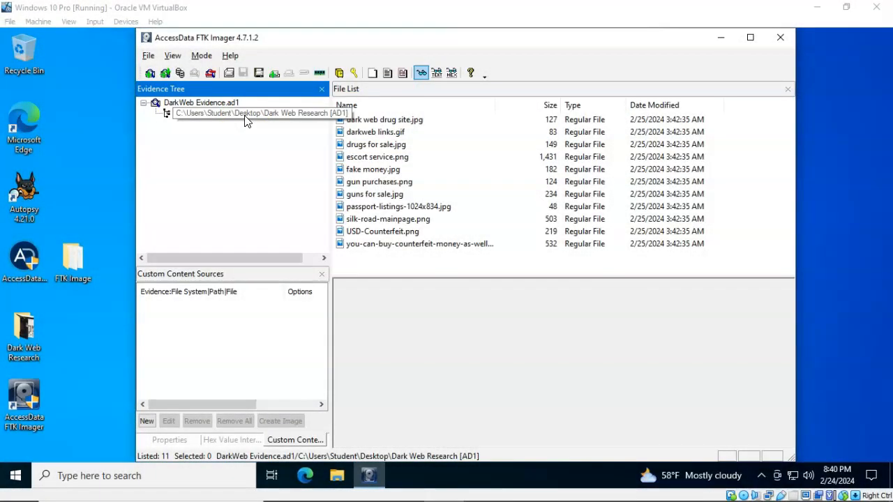
{"action": "left_click", "coordinate": [507, 389]}
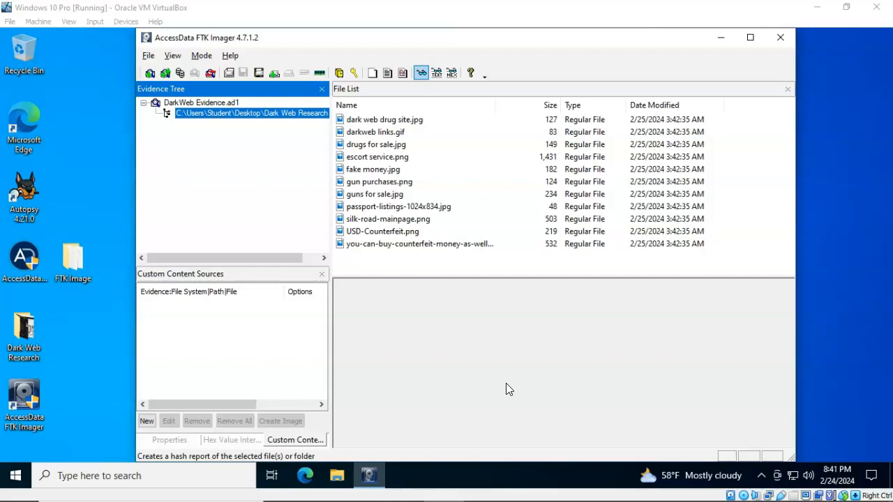
{"action": "key", "text": "Tab"}
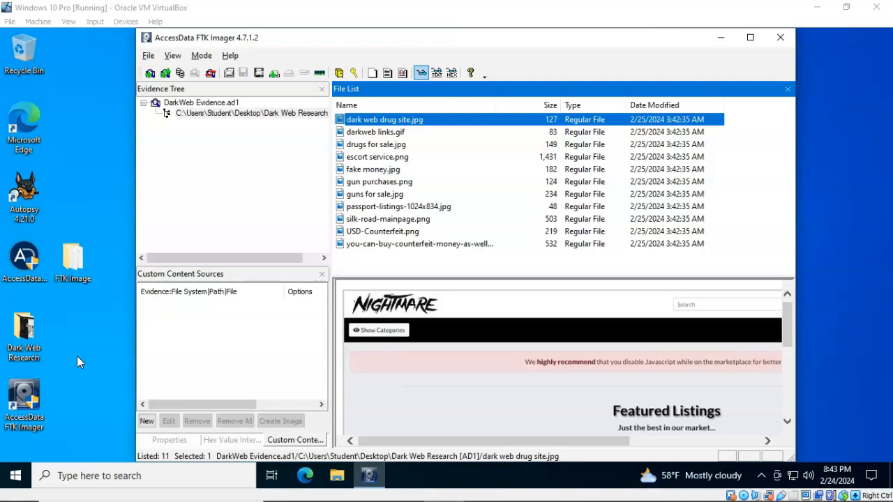
{"action": "left_click", "coordinate": [76, 363]}
{"action": "double_click", "coordinate": [27, 395]}
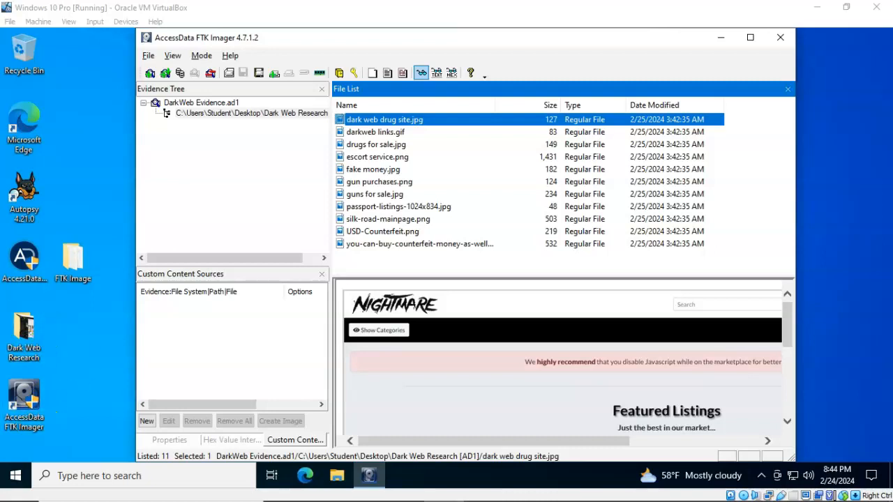